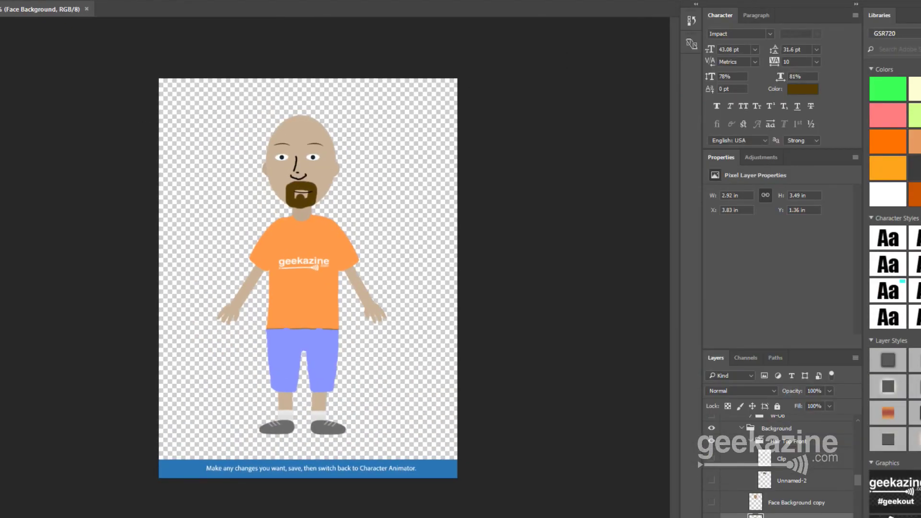
Toggle the selected Face Background layer off and on, and examine the puppet's layer structure down to the arm and hand layers.
key("v")
key("ctrl+comma")
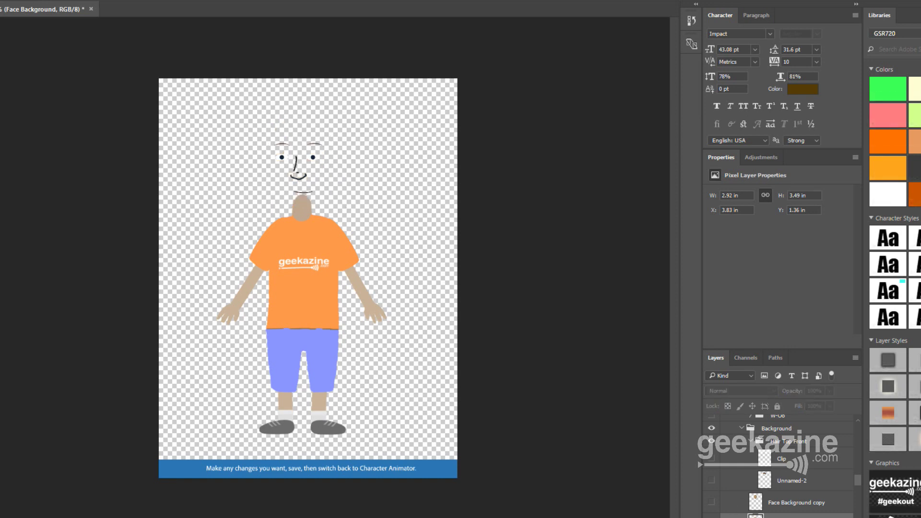
key("ctrl+comma")
scroll(769, 502, "down", 8)
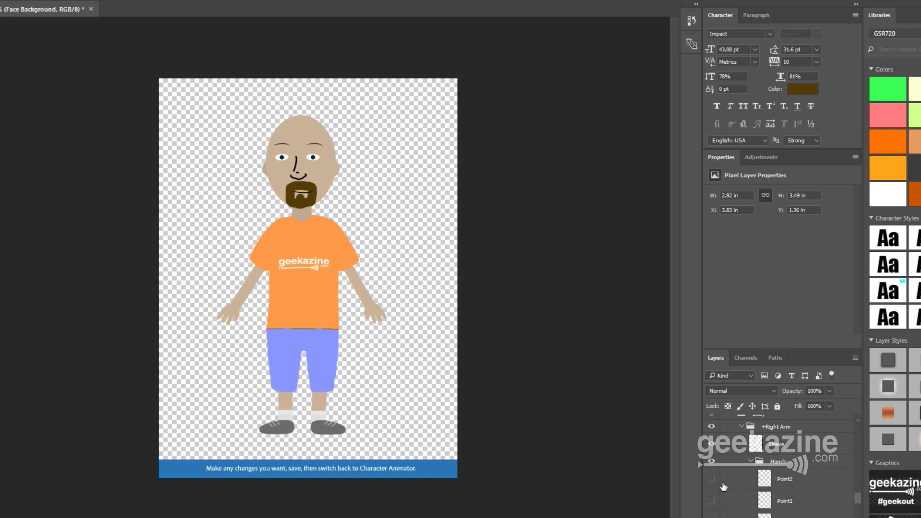
scroll(791, 483, "down", 2)
scroll(791, 483, "down", 5)
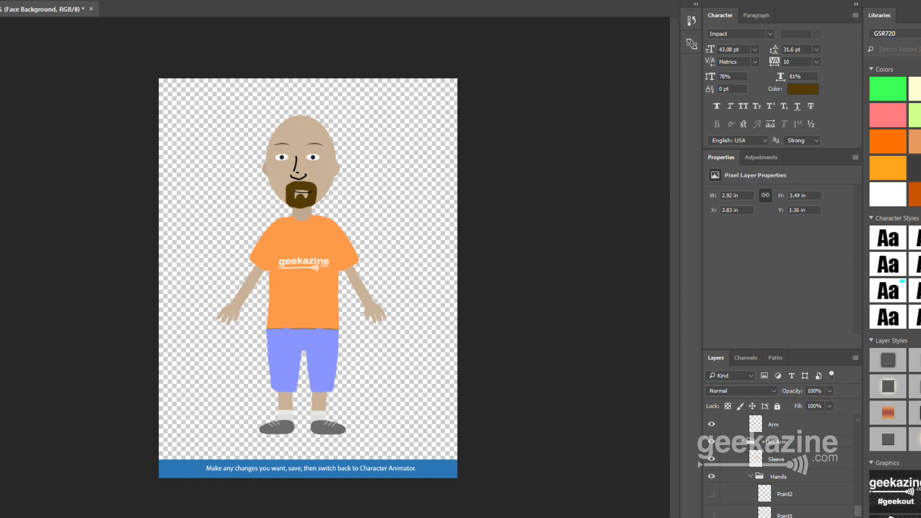
Quit Photoshop without saving the changes to Jeff.psd.
key("ctrl+q")
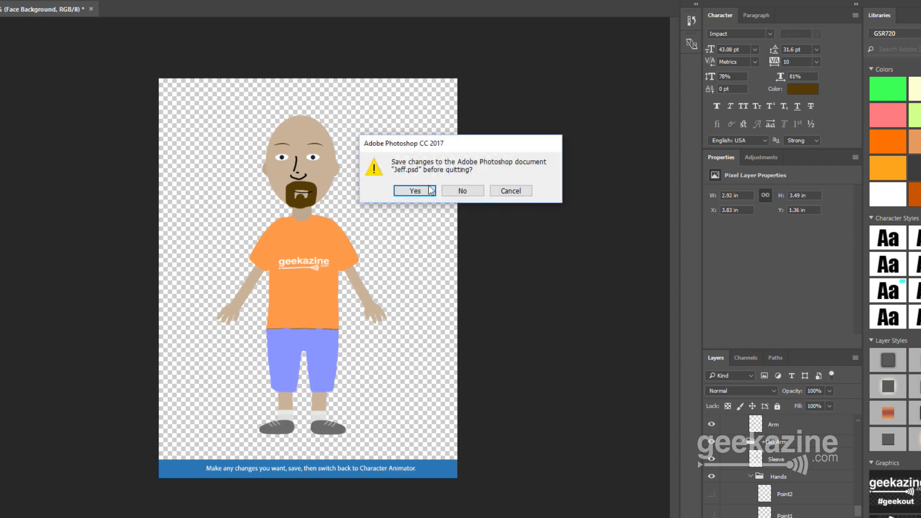
left_click(475, 192)
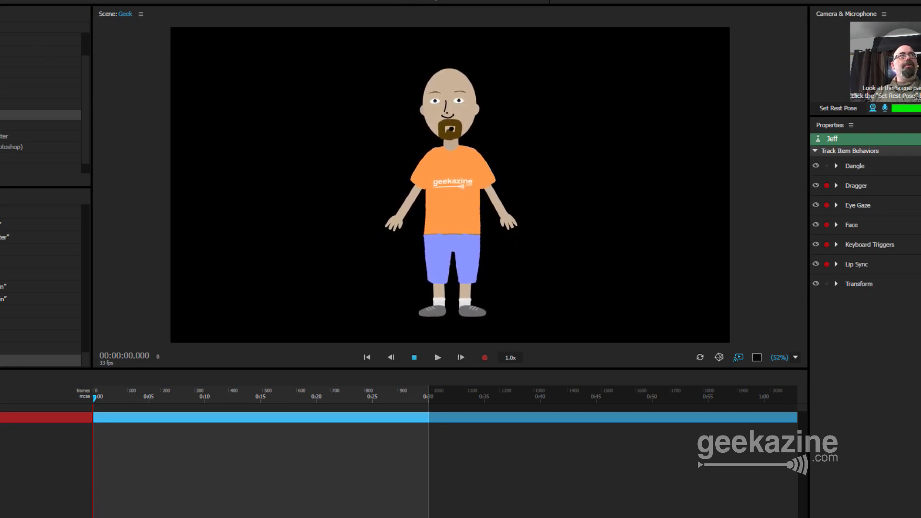
Open the Jeff puppet in Character Animator and expand its Head and Mouth groups.
double_click(3, 51)
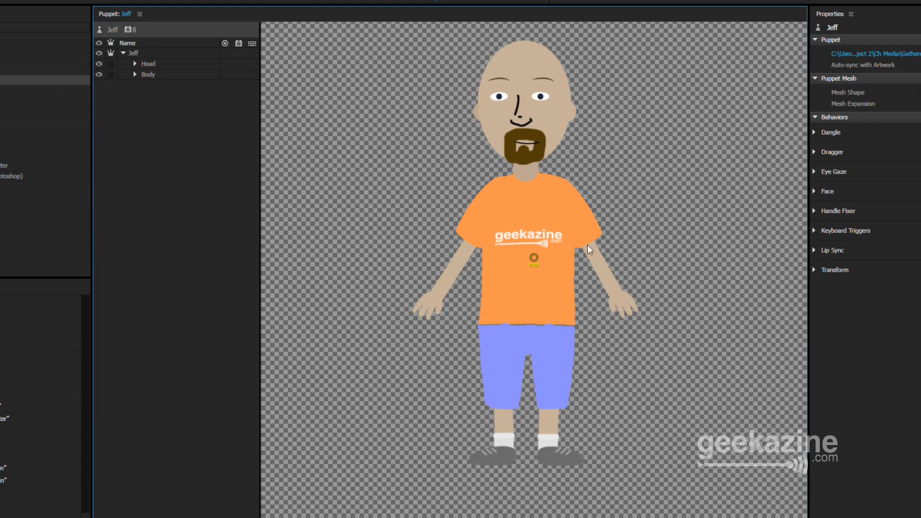
left_click(135, 64)
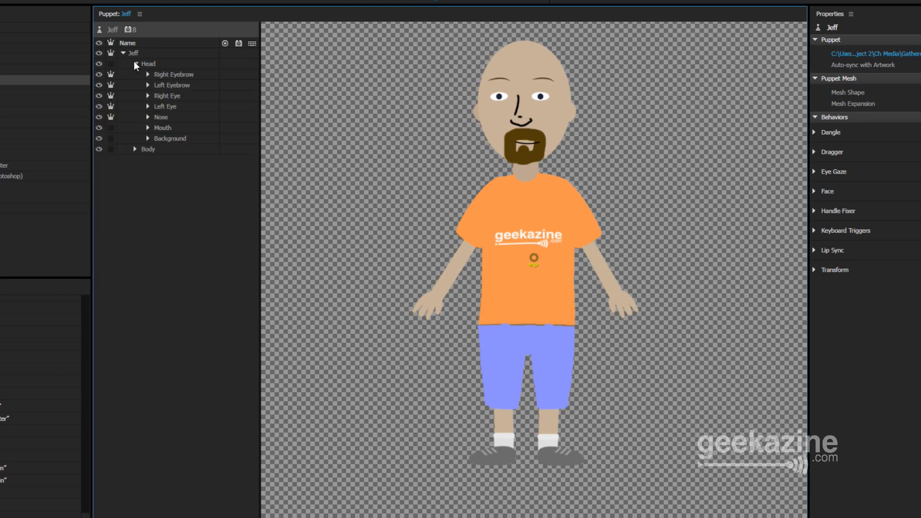
left_click(148, 128)
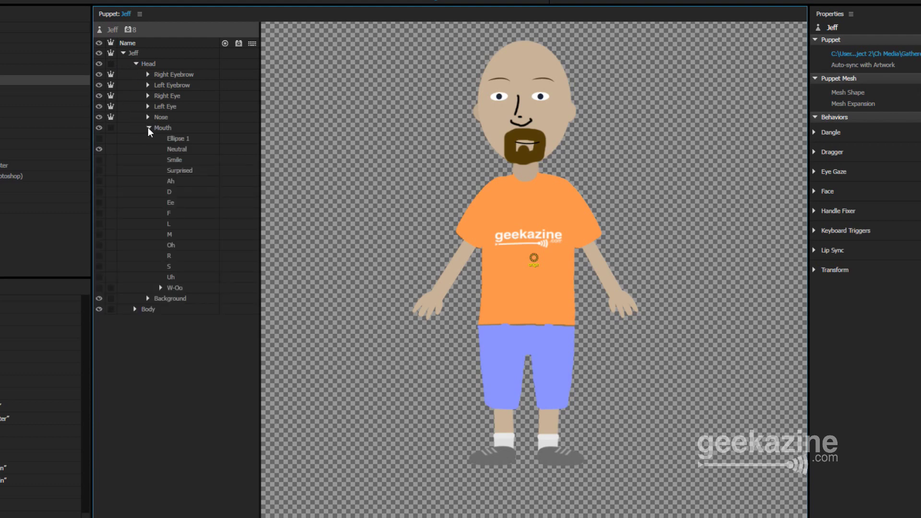
Hide the Neutral mouth and preview the Smile, Ee and D mouth shapes one after another, hiding each again.
left_click(99, 149)
left_click(99, 160)
left_click(100, 162)
left_click(100, 203)
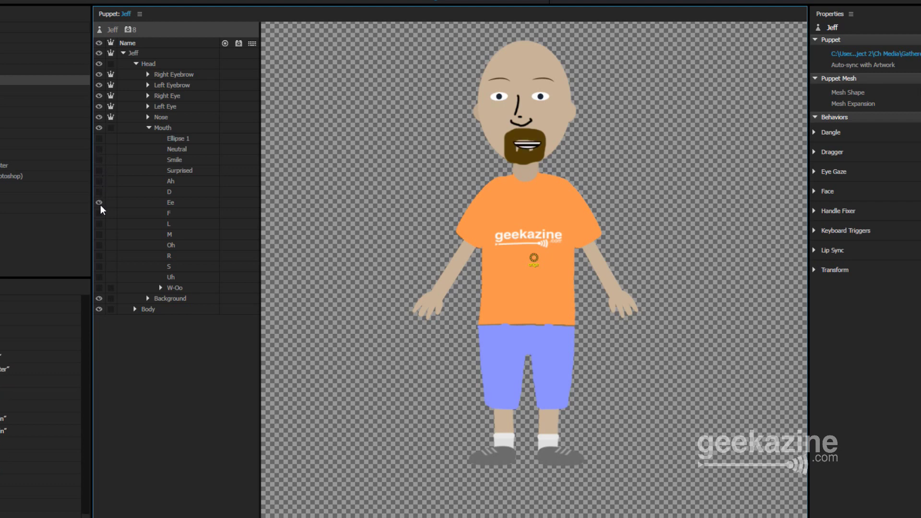
left_click(99, 202)
left_click(99, 192)
left_click(100, 192)
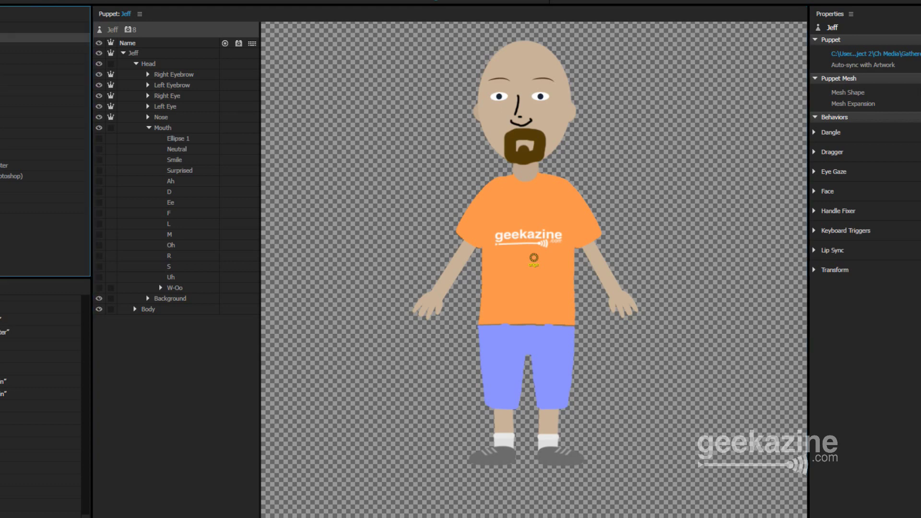
Examine the Alien, Blue Monster, Chloe, Finn, Walkbot and Wendigo puppets, plus the Wendigo scene.
left_click(43, 38)
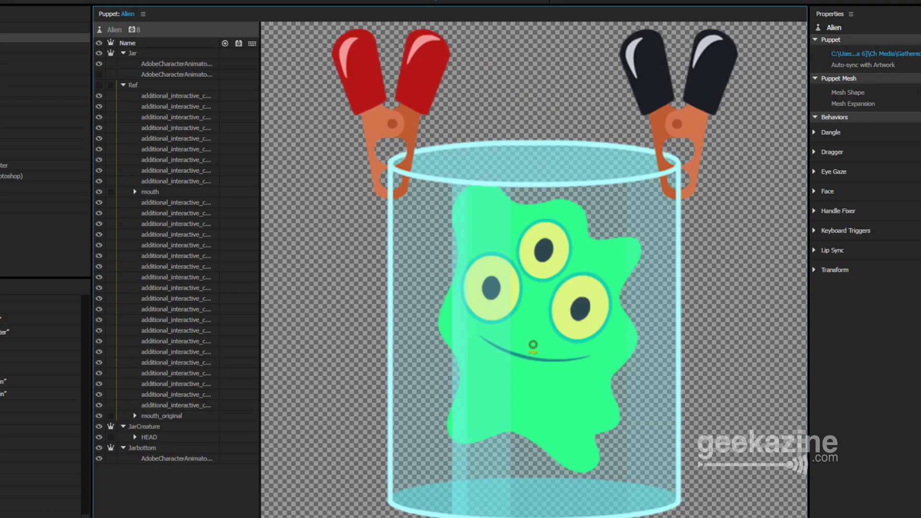
left_click(43, 48)
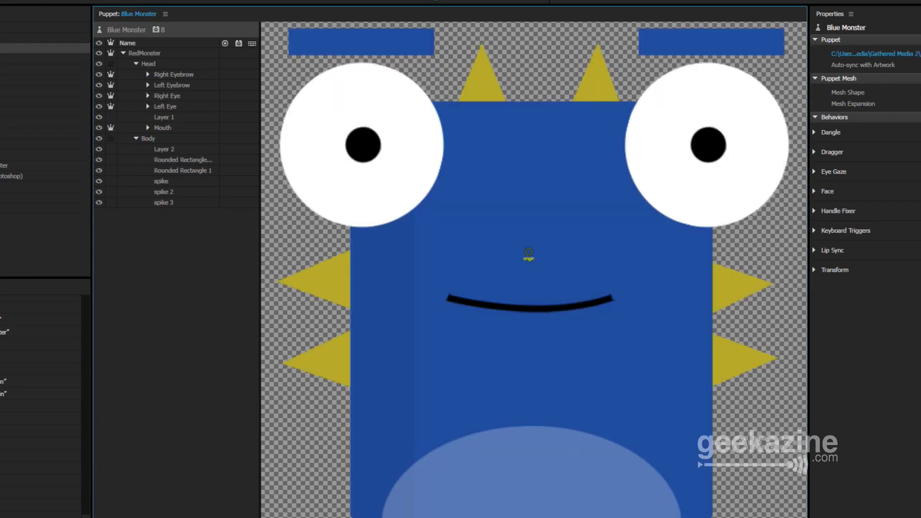
left_click(43, 58)
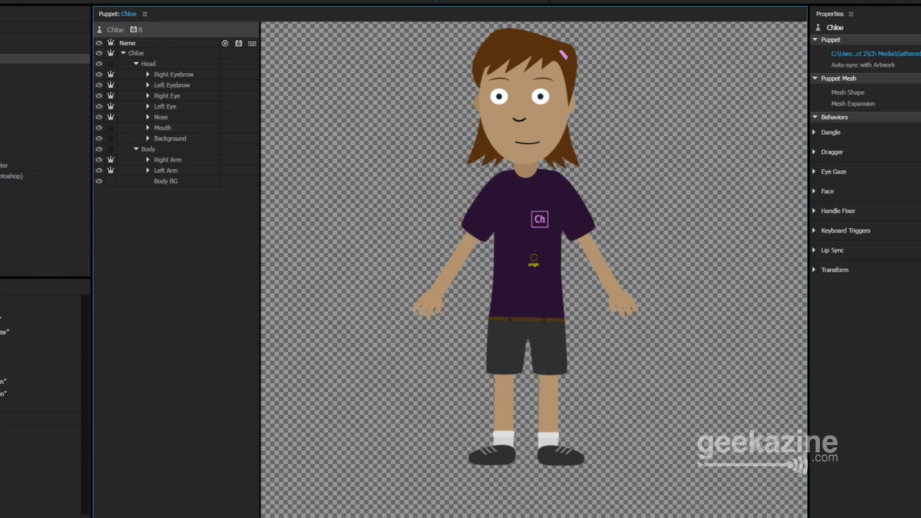
left_click(43, 69)
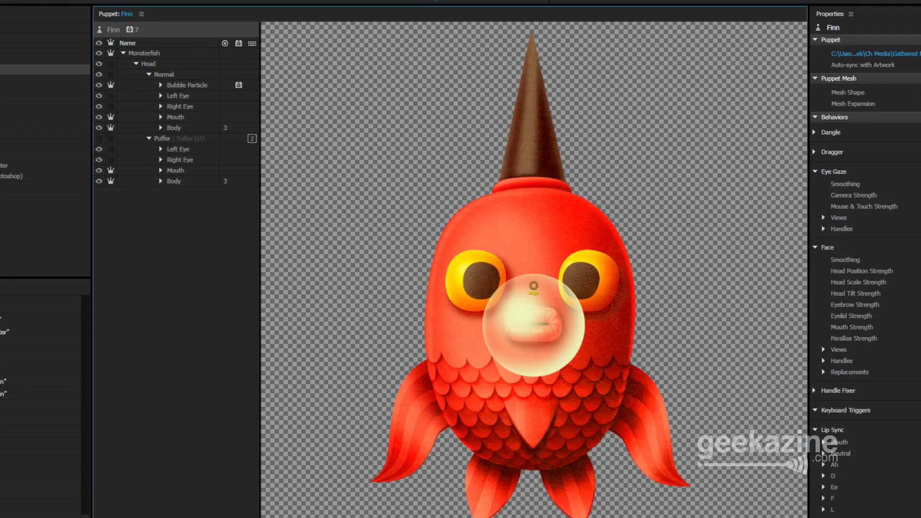
left_click(44, 112)
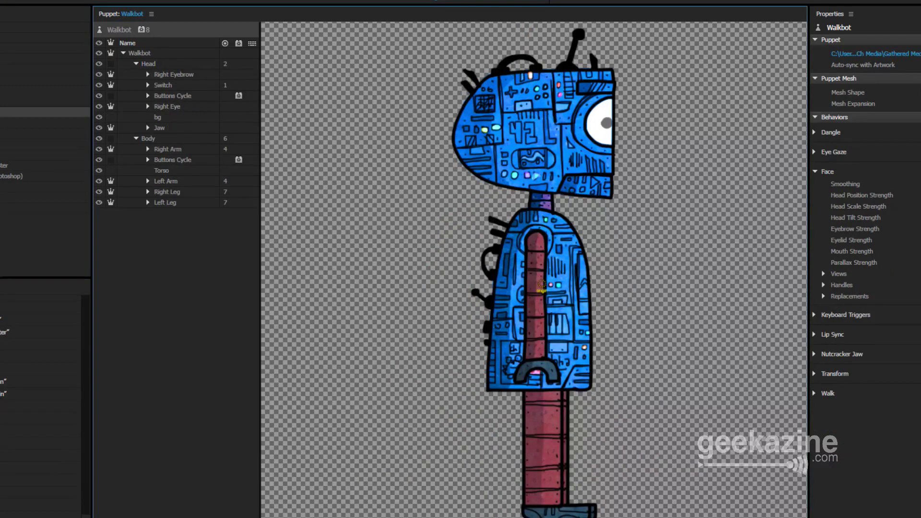
left_click(43, 122)
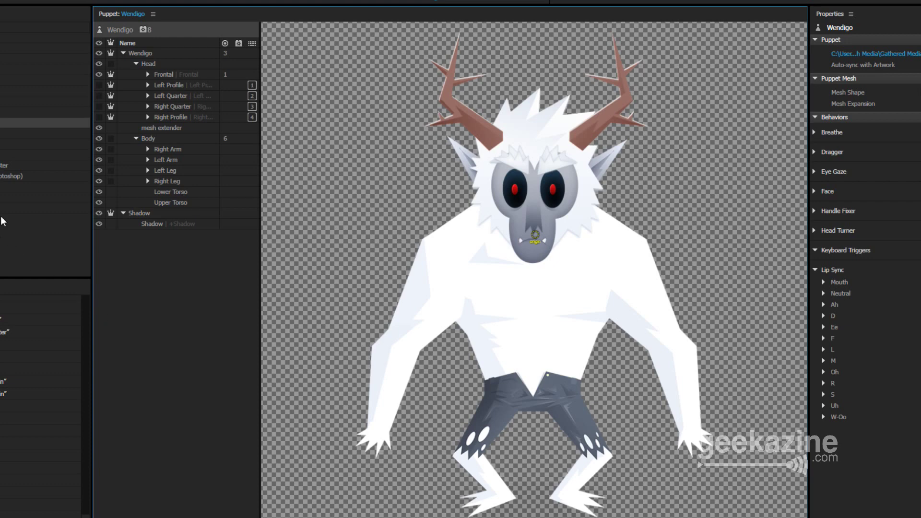
double_click(43, 207)
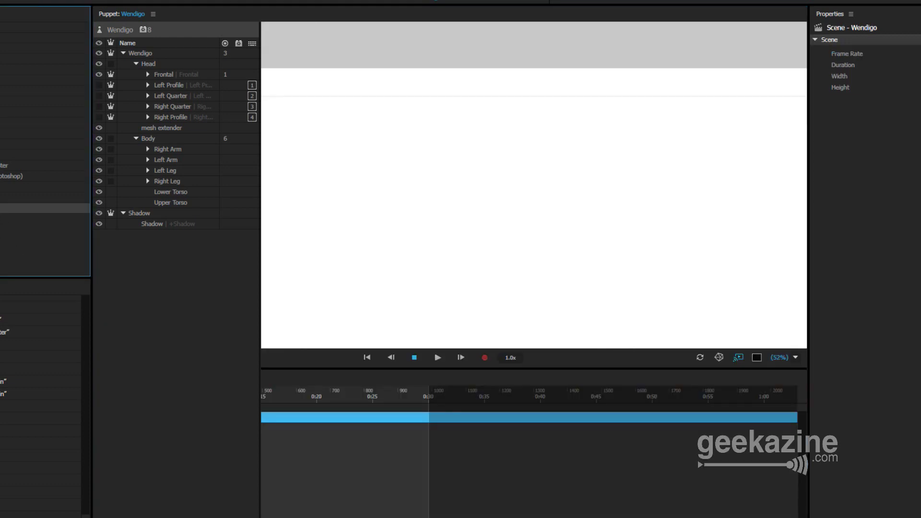
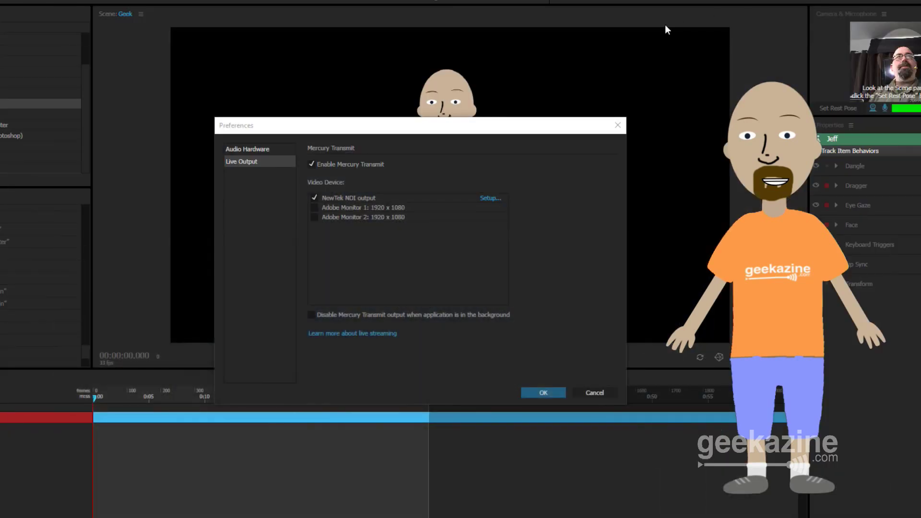
Dismiss the Live Output preferences without applying them and look over NewTek's NDI web page.
left_click(595, 392)
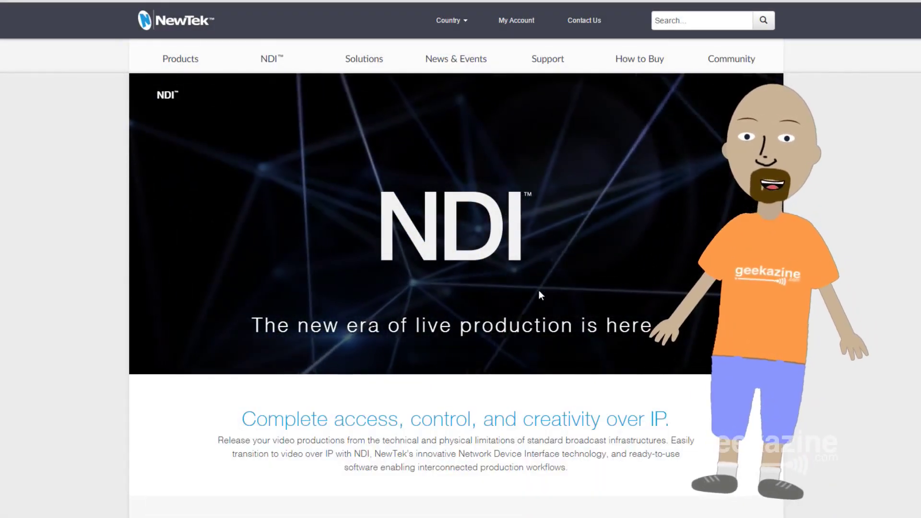
scroll(539, 292, "down", 3)
scroll(539, 296, "down", 4)
scroll(539, 296, "up", 8)
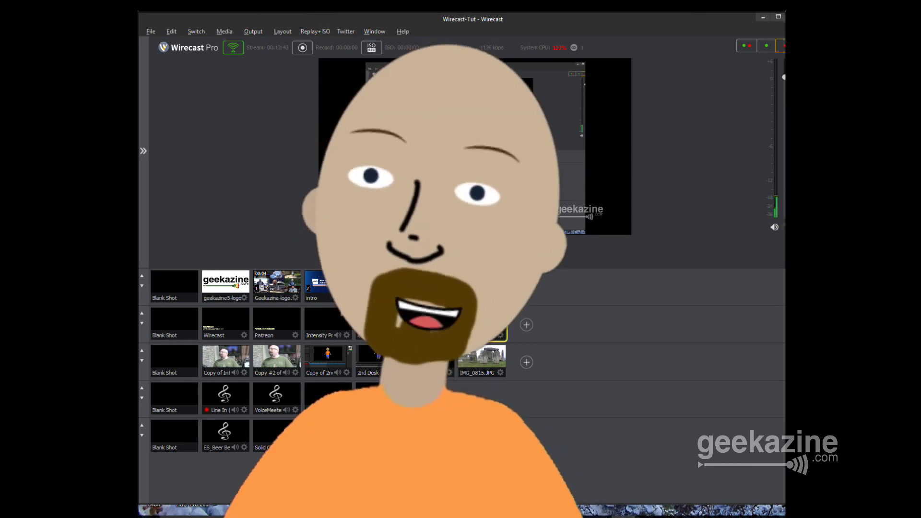
Put the full-body QUADKING puppet shot live in Wirecast and look up the NDI capture device offered for a new shot.
left_click(438, 325)
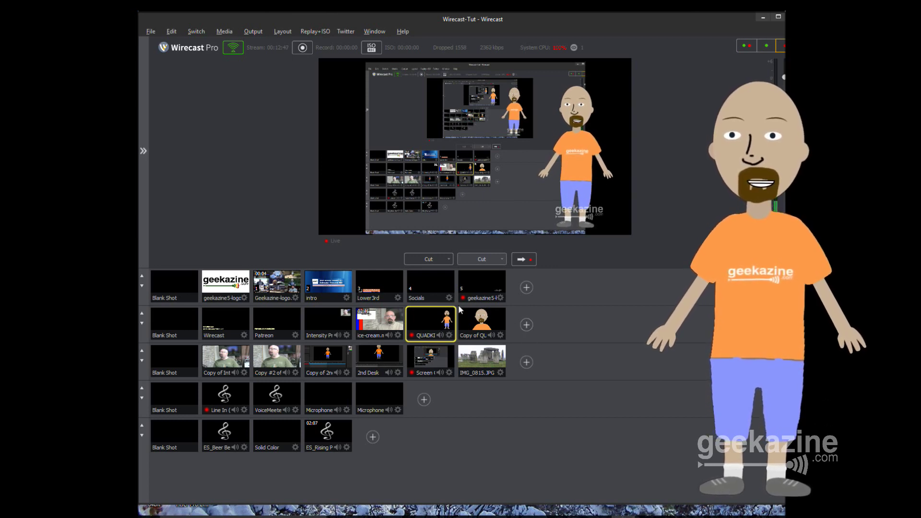
left_click(525, 325)
mouse_move(553, 335)
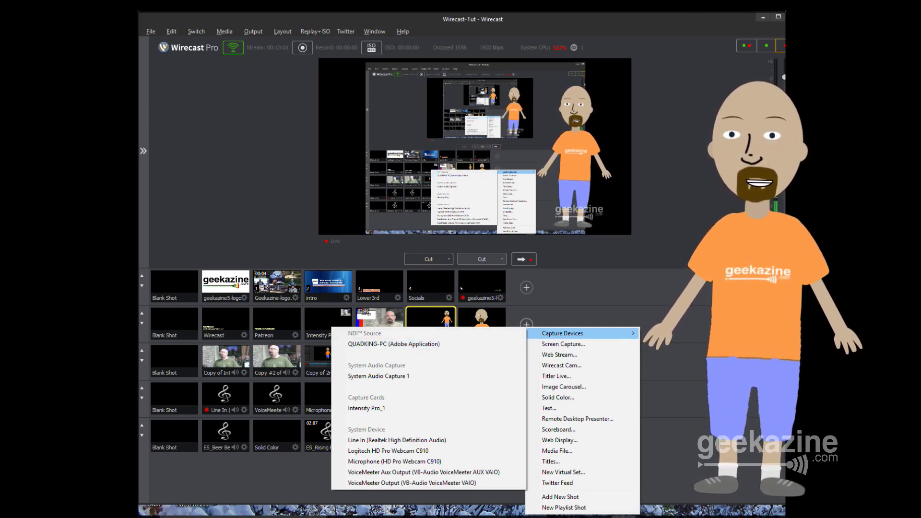
key("Escape")
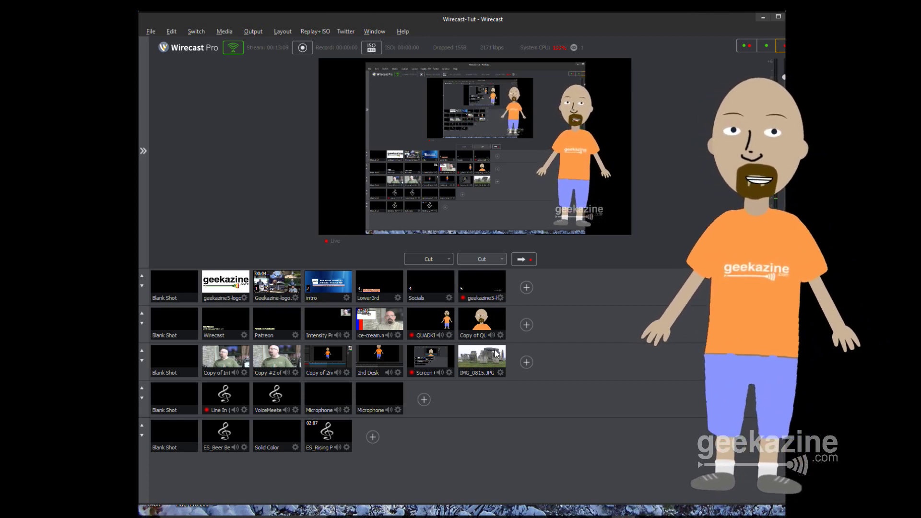
Switch the live output to the close-up copy of the puppet shot, followed by the Wirecast title shot.
left_click(473, 326)
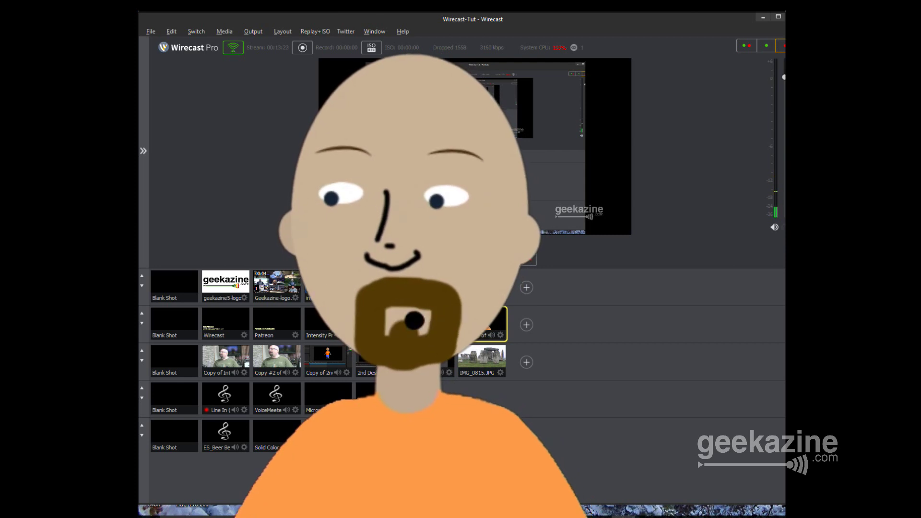
left_click(227, 318)
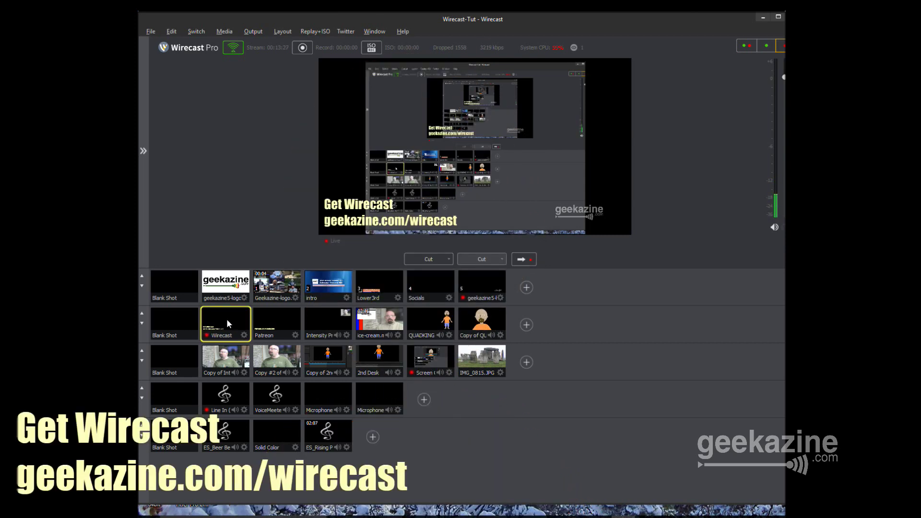